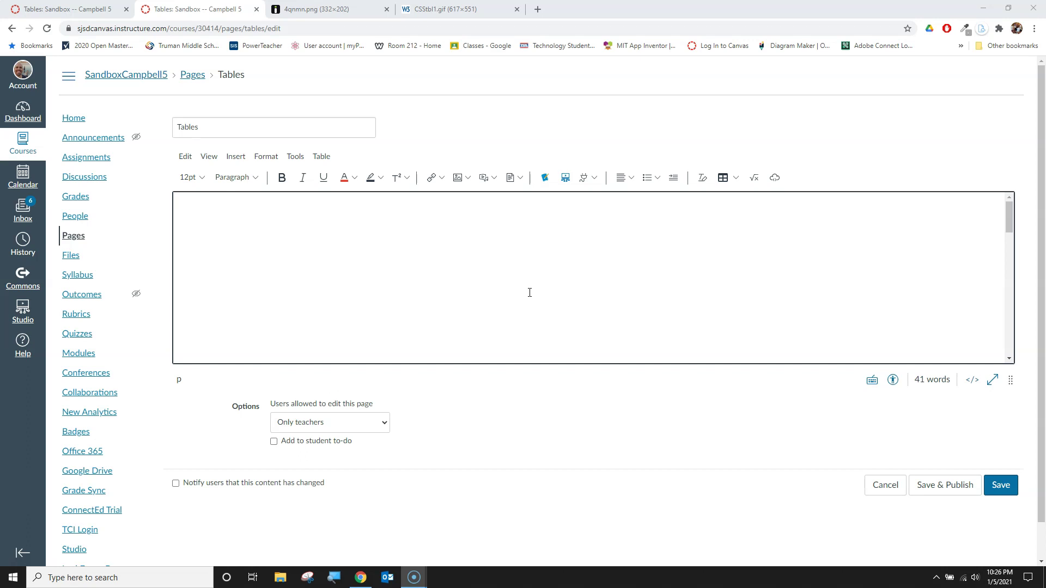
pyautogui.click(328, 159)
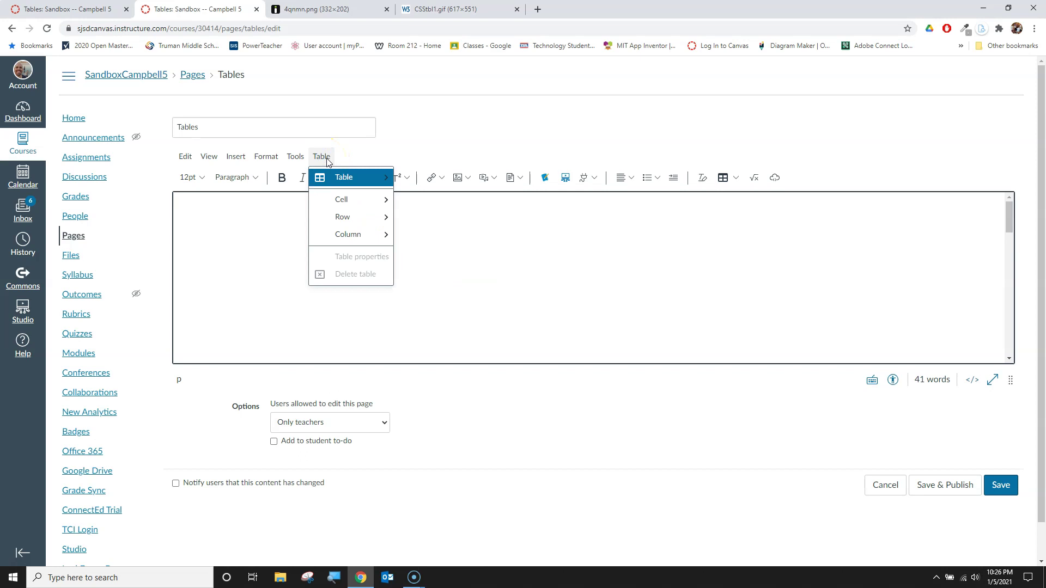
pyautogui.moveTo(338, 233)
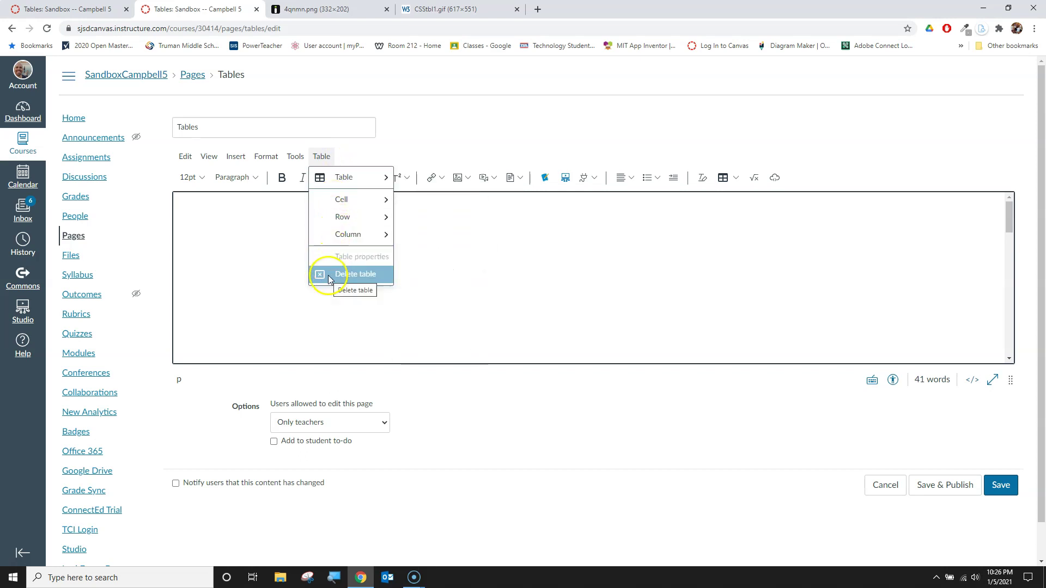
pyautogui.moveTo(340, 199)
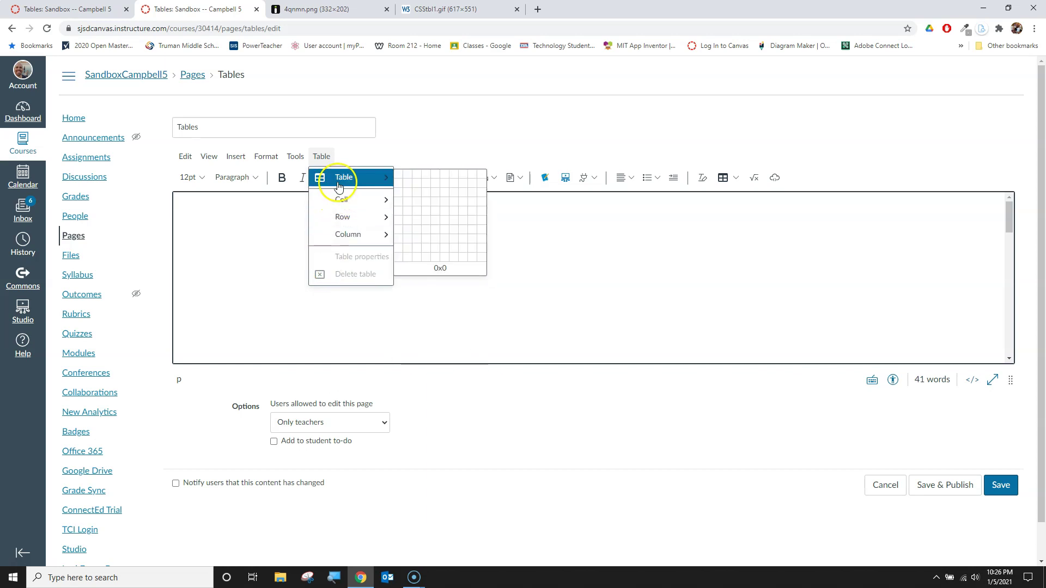
pyautogui.click(508, 292)
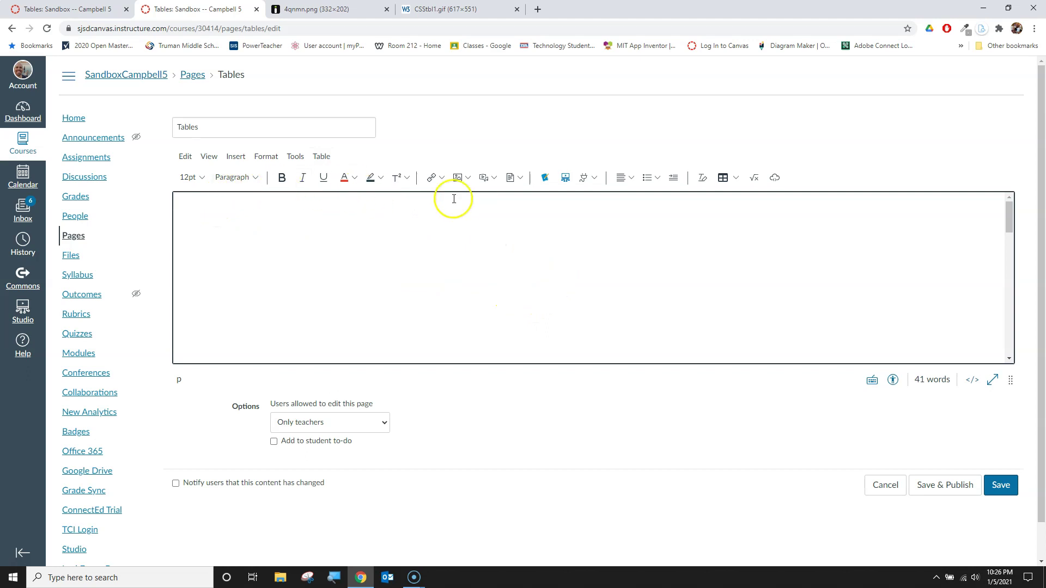
# Insert a table with three columns and one row into the page body
pyautogui.click(735, 180)
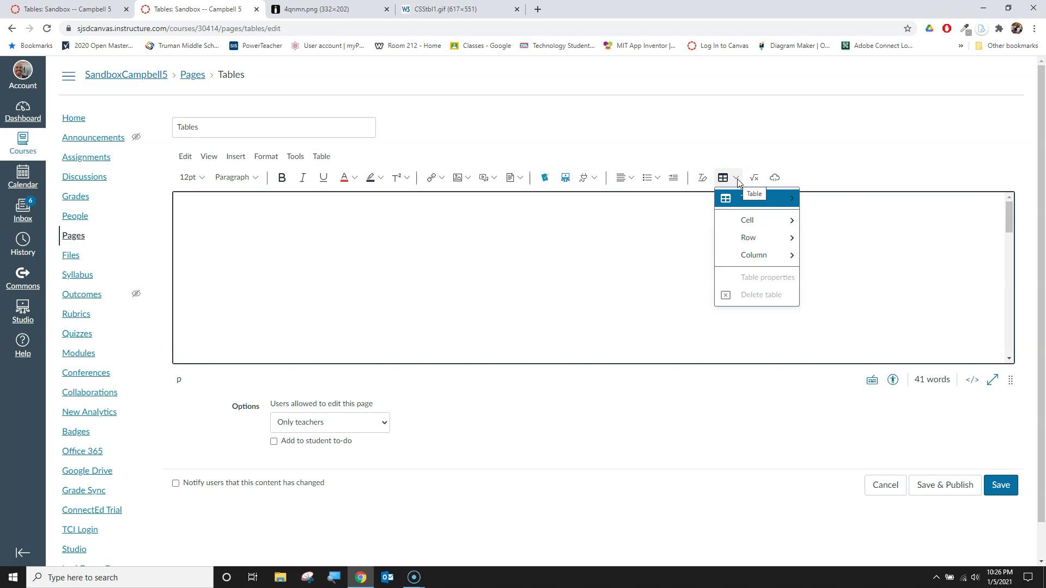
pyautogui.click(739, 197)
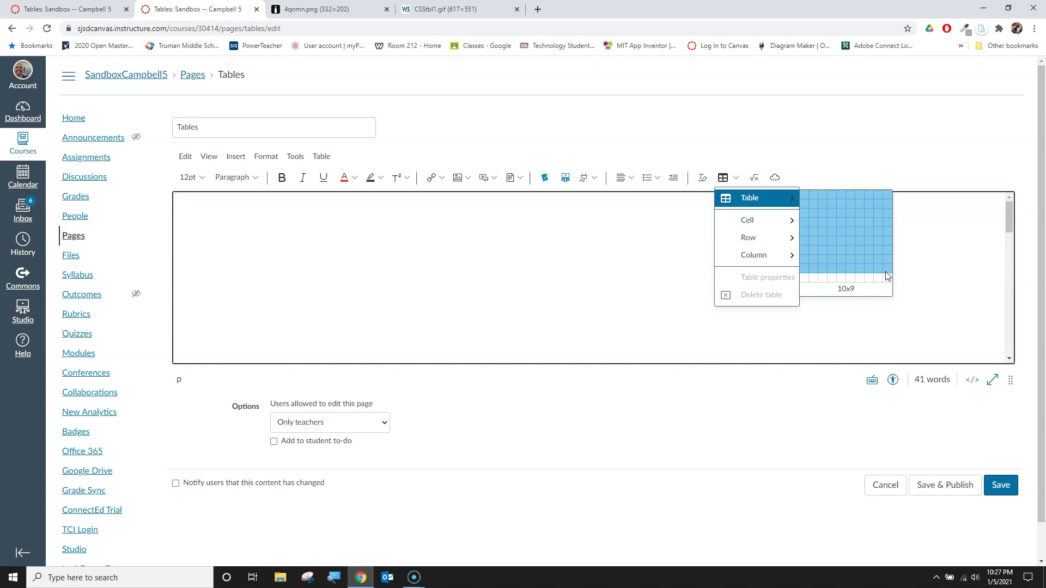
pyautogui.click(823, 201)
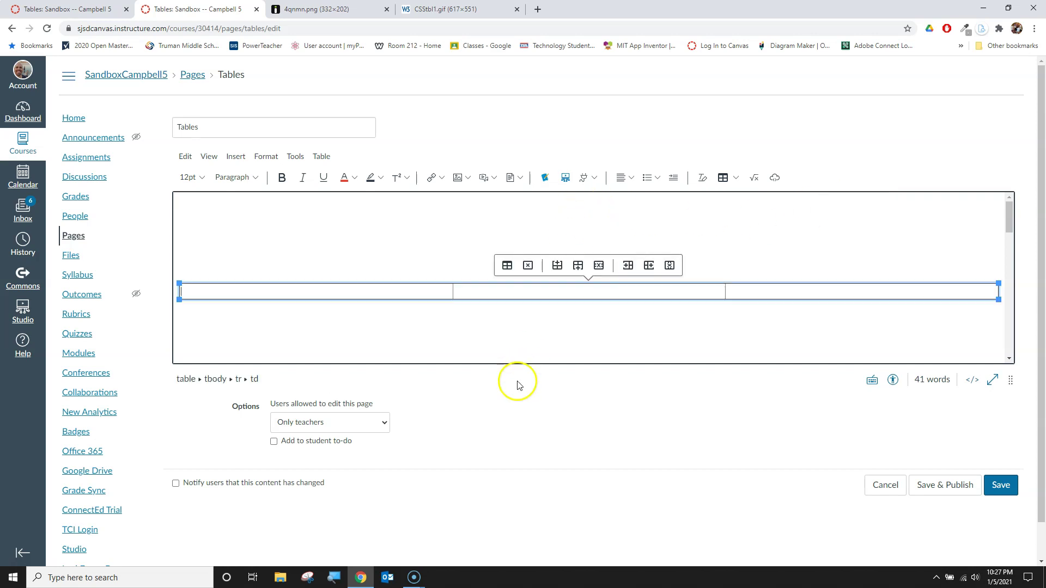
# Resize the table to about 56% wide and 169 px high, and delete an empty line above it
pyautogui.click(527, 310)
pyautogui.click(248, 292)
pyautogui.moveTo(999, 283); pyautogui.dragTo(640, 210)
pyautogui.click(640, 213)
pyautogui.press('Delete')
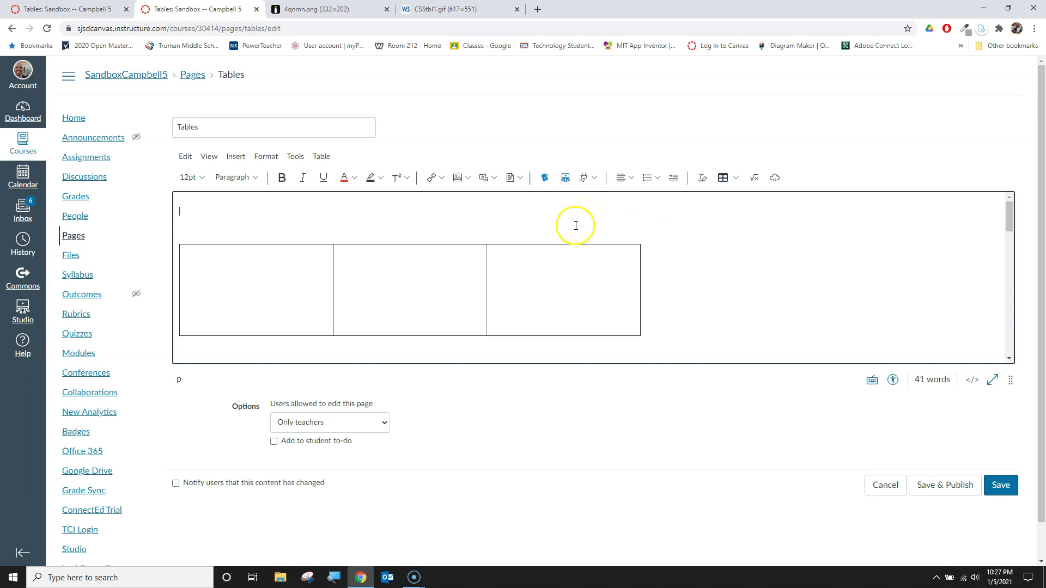
# Enter "Type content here." in the first cell of the table
pyautogui.click(302, 272)
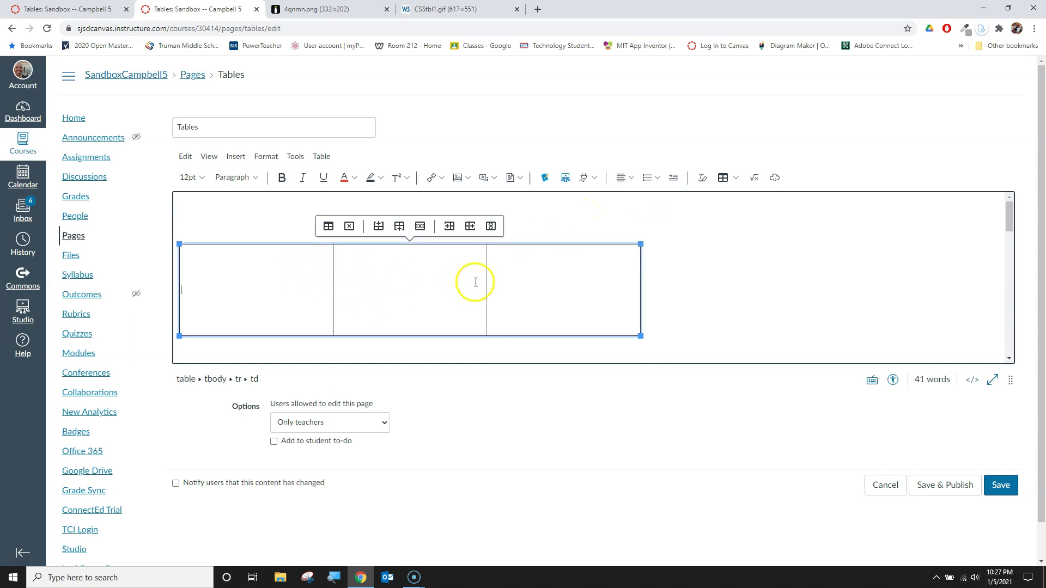
pyautogui.click(213, 281)
pyautogui.write('Type content y')
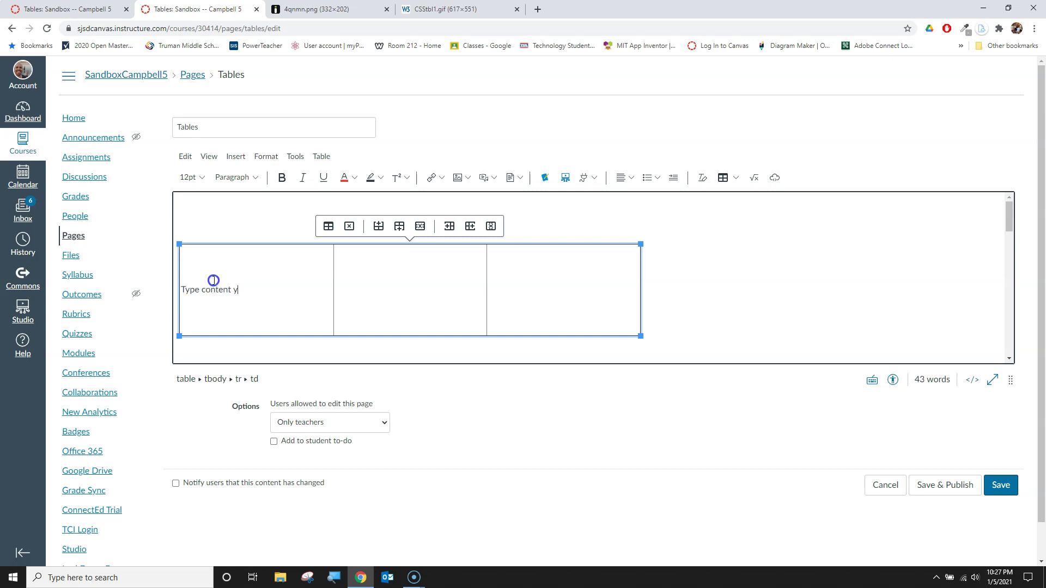
pyautogui.press('BackSpace')
pyautogui.write('here.')
# Format the text in the first cell as bold, red and centered
pyautogui.moveTo(263, 291); pyautogui.dragTo(182, 287)
pyautogui.click(282, 177)
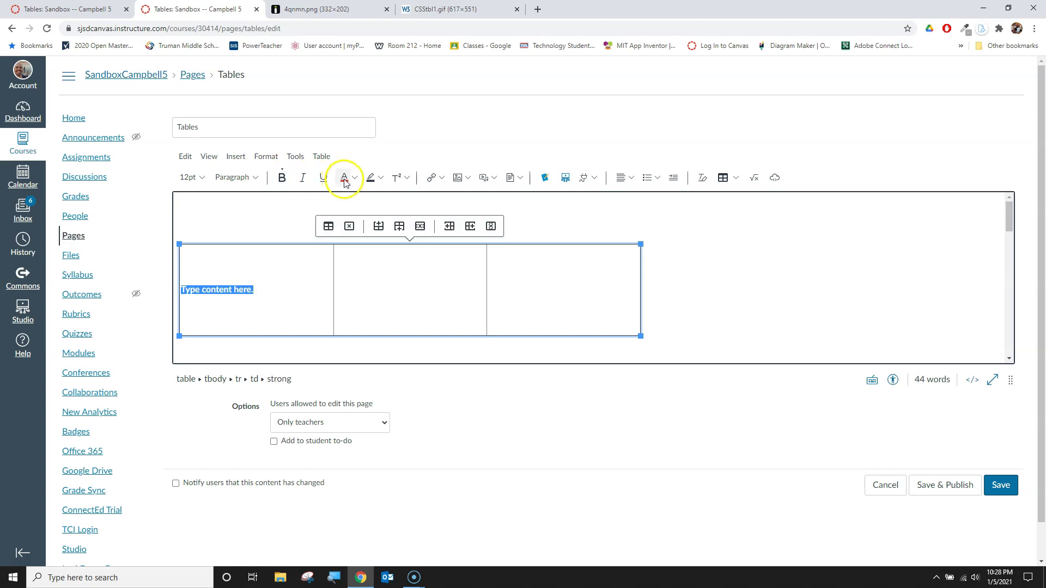
pyautogui.click(631, 178)
pyautogui.click(656, 198)
pyautogui.click(653, 229)
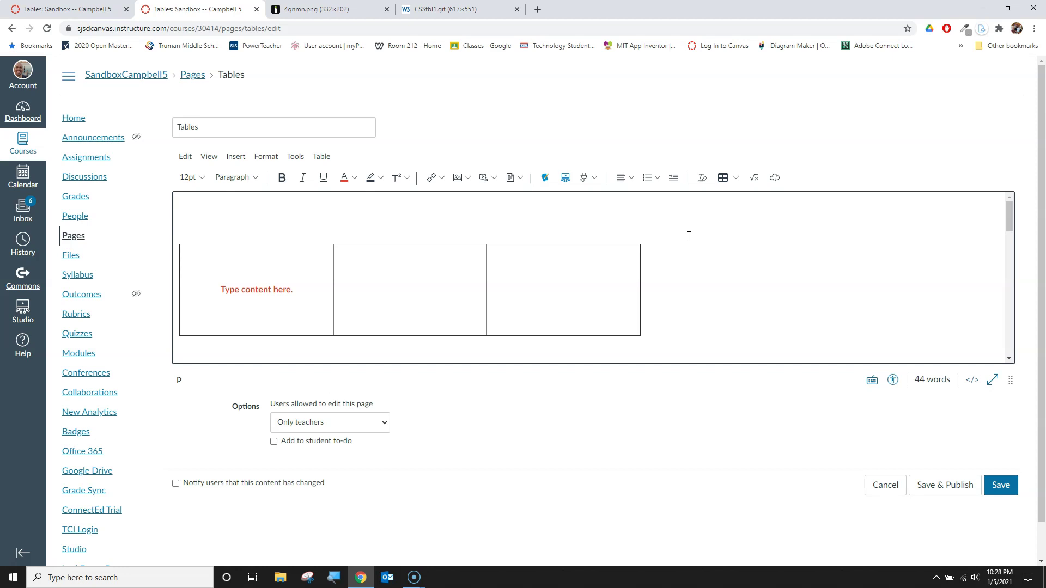
# Set the table's width to 100% and its height to 150 px in the table properties
pyautogui.click(273, 288)
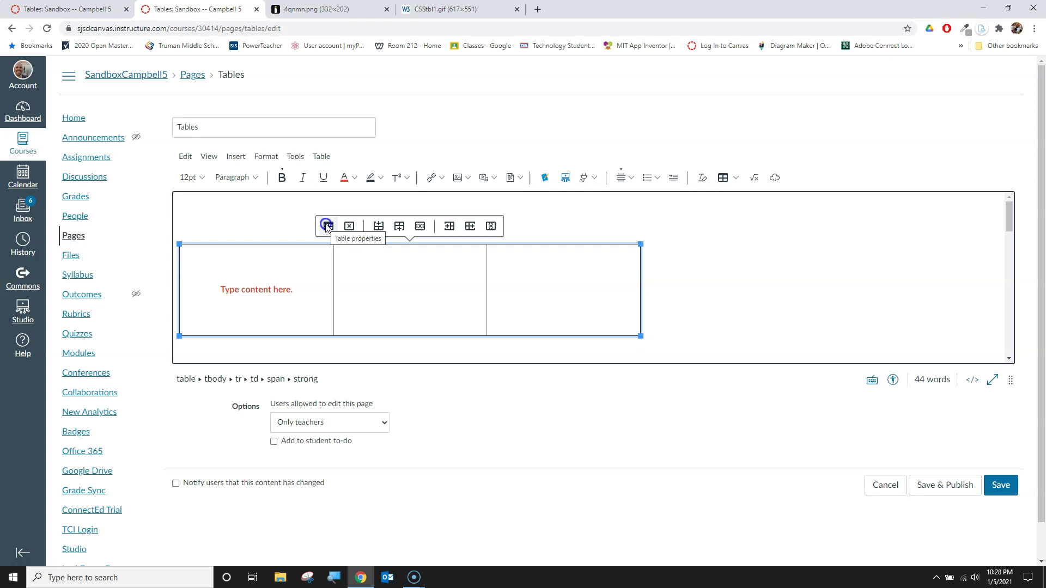
pyautogui.click(310, 304)
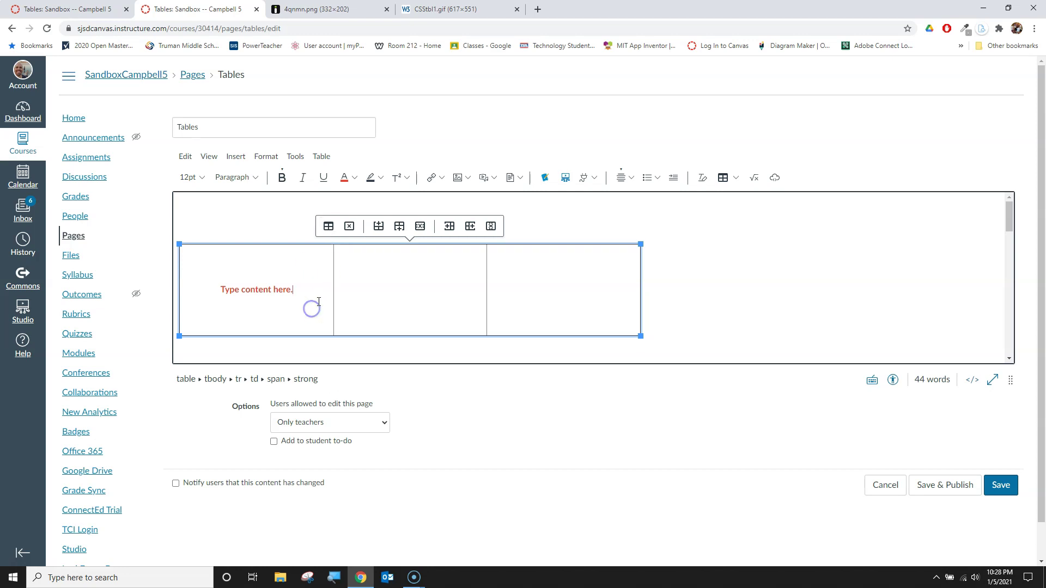
pyautogui.click(322, 156)
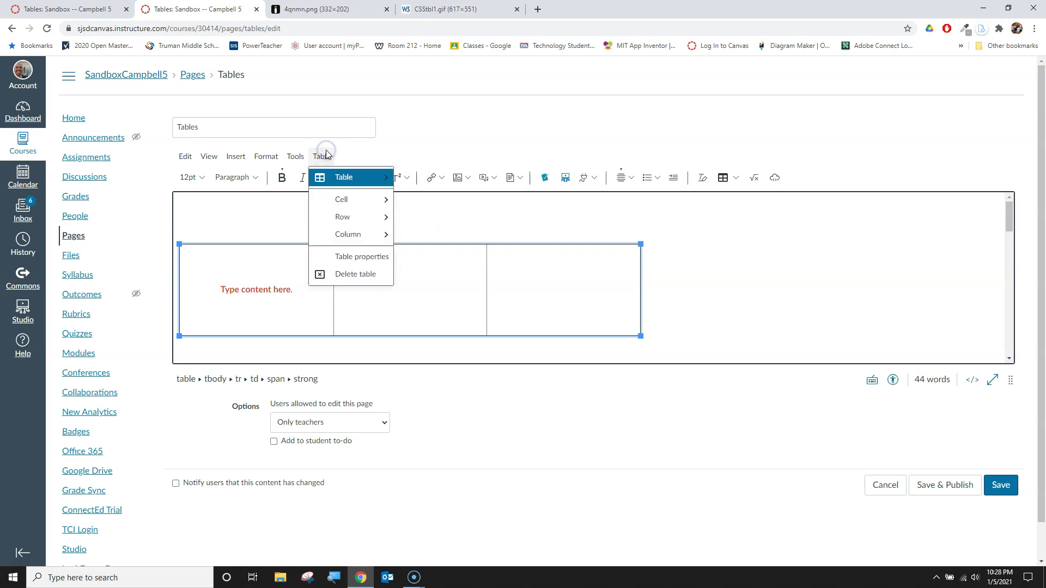
pyautogui.click(359, 257)
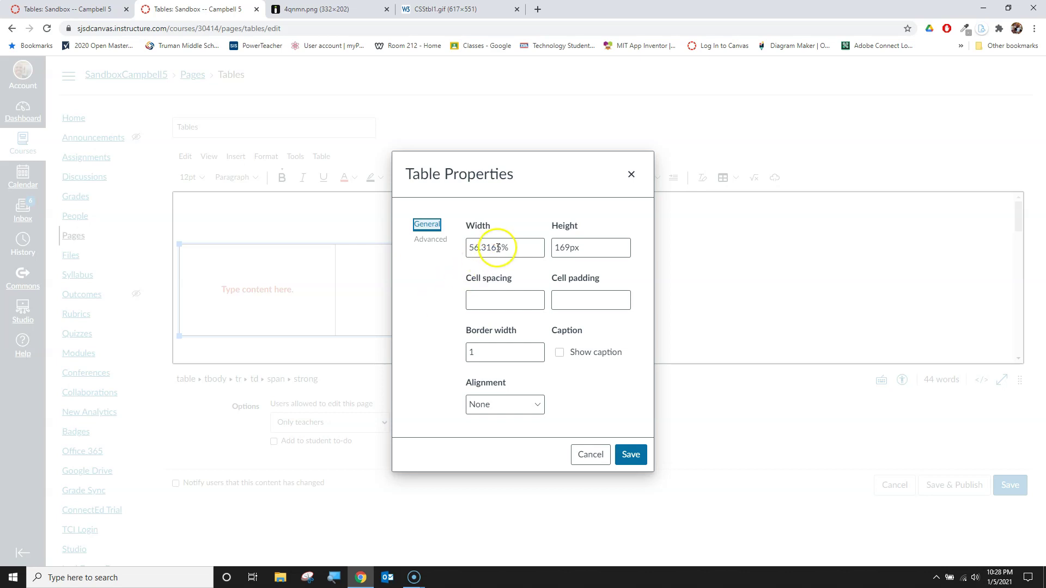
pyautogui.moveTo(501, 247); pyautogui.dragTo(425, 253)
pyautogui.write('100')
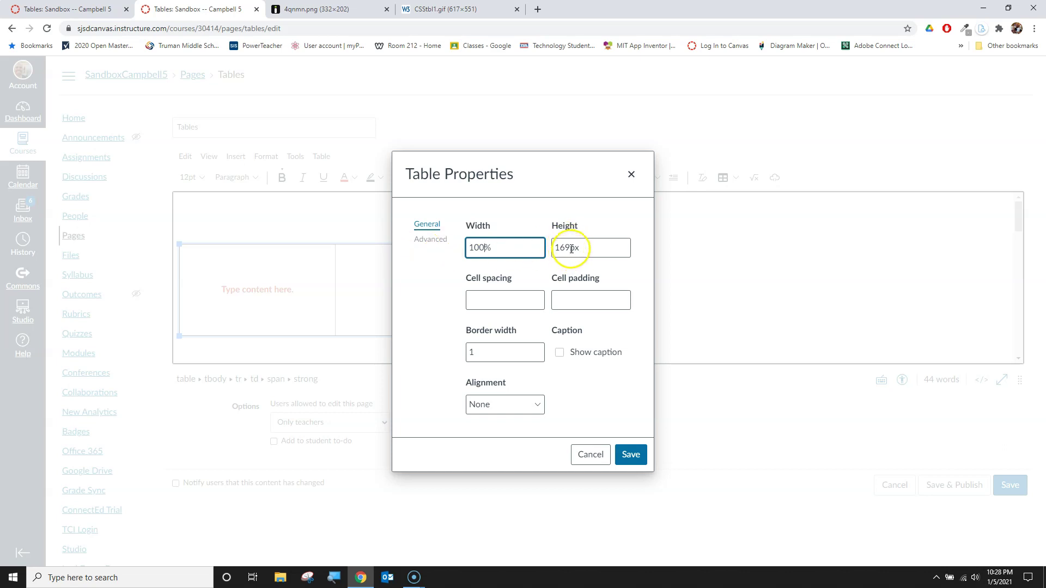
pyautogui.moveTo(571, 249); pyautogui.dragTo(553, 247)
pyautogui.write('150')
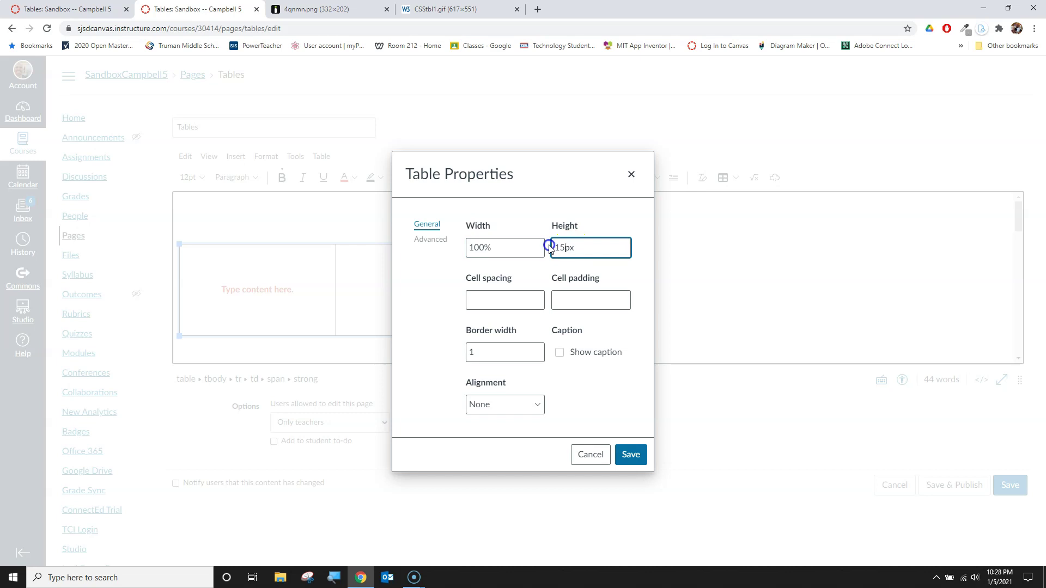
pyautogui.click(631, 453)
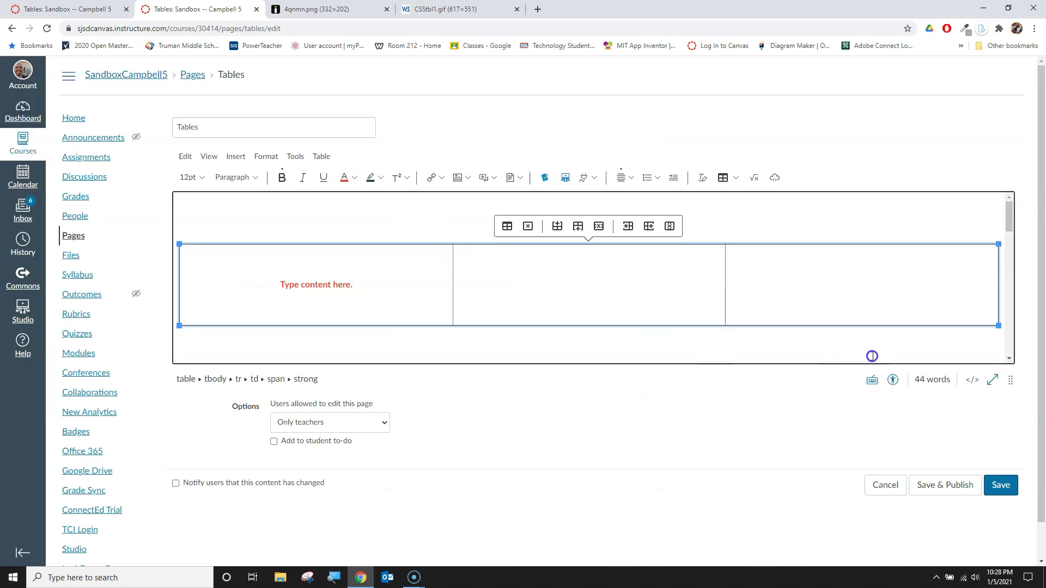
# Open the table properties and examine the cell spacing and cell padding diagram in 4qnmn.png
pyautogui.click(507, 226)
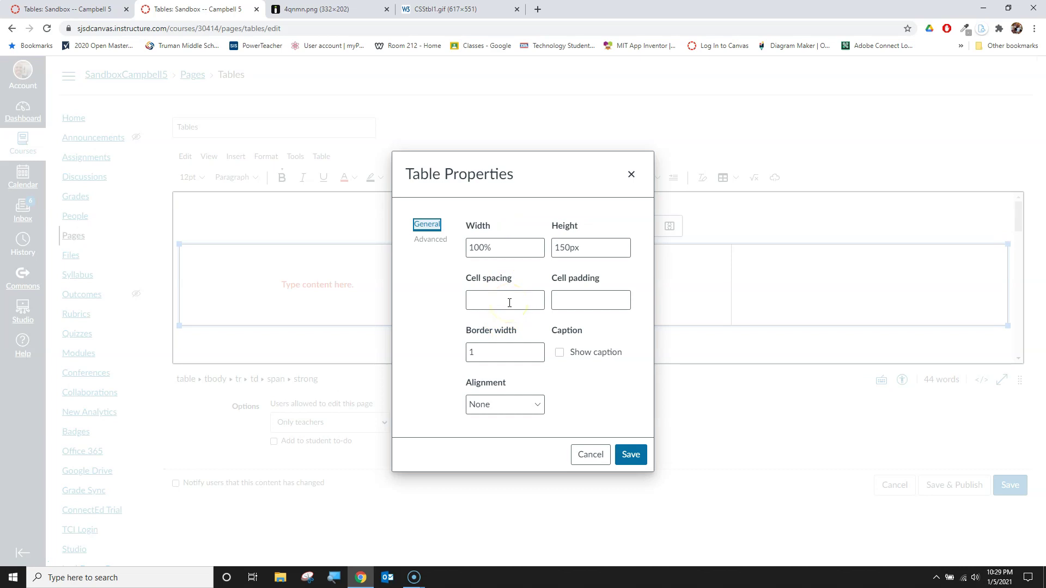
pyautogui.click(353, 5)
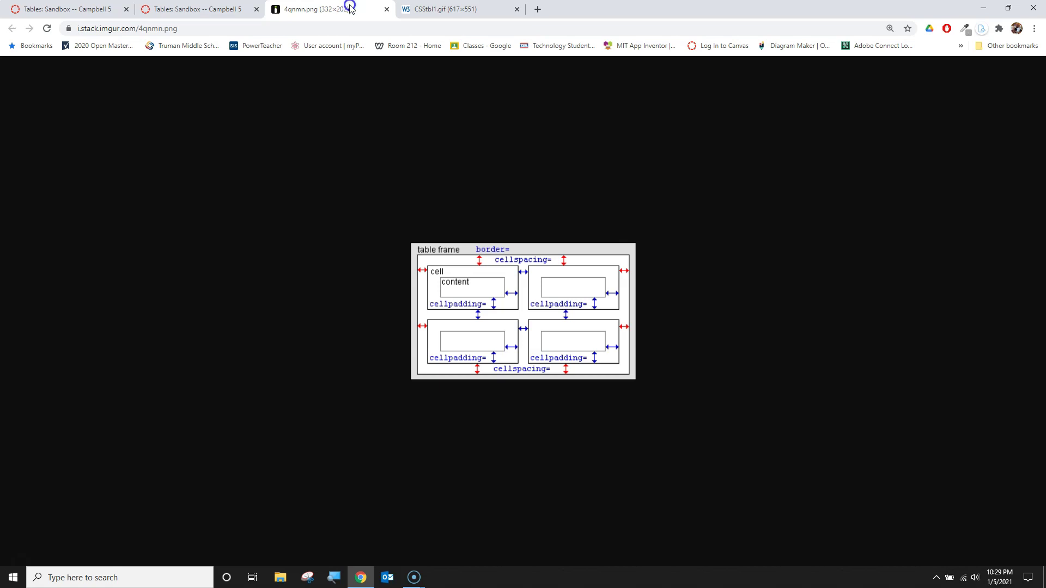
pyautogui.click(231, 9)
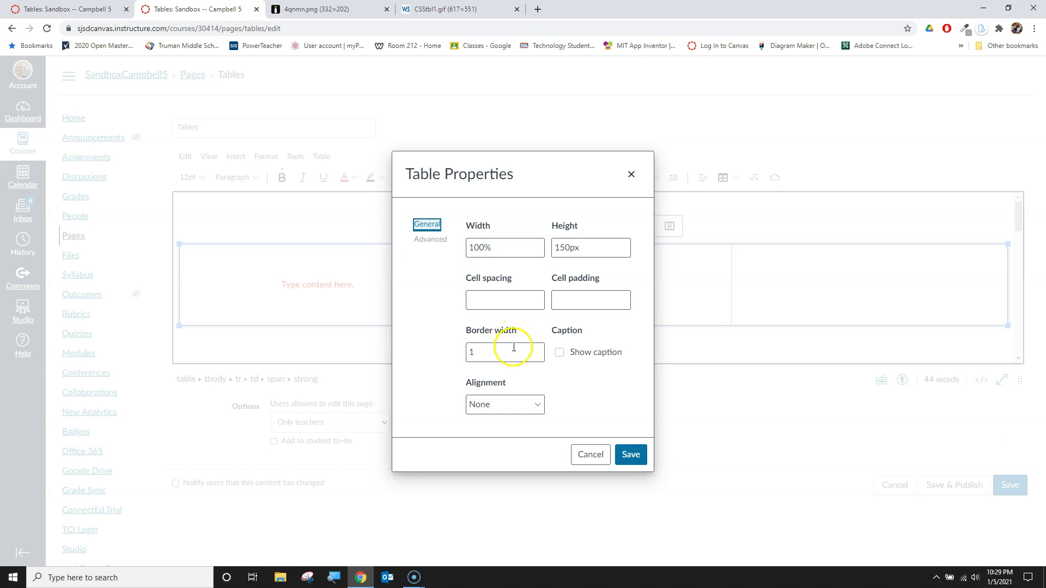
# Set the table's border width to 3 and keep the alignment at None
pyautogui.doubleClick(471, 352)
pyautogui.write('3')
pyautogui.click(533, 402)
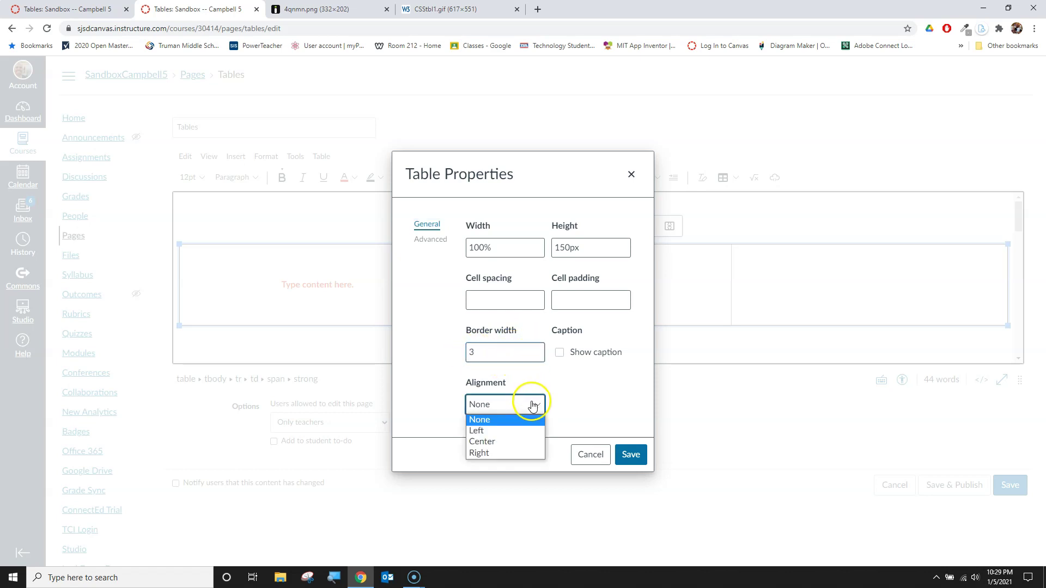
pyautogui.click(526, 407)
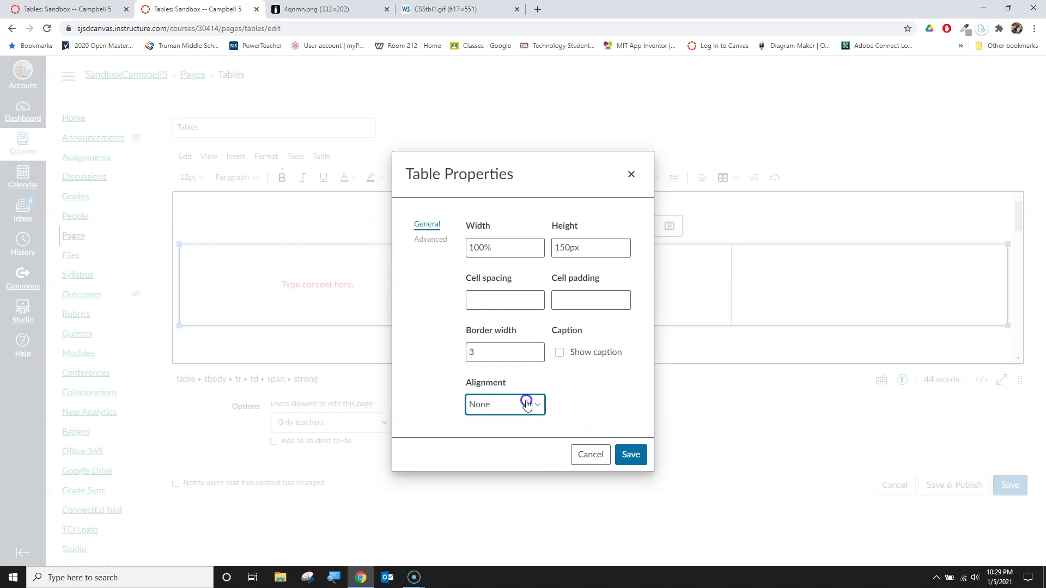
# Set the table's border color to orange #f5a871 and its background color to light gray #ECF0F1
pyautogui.click(445, 242)
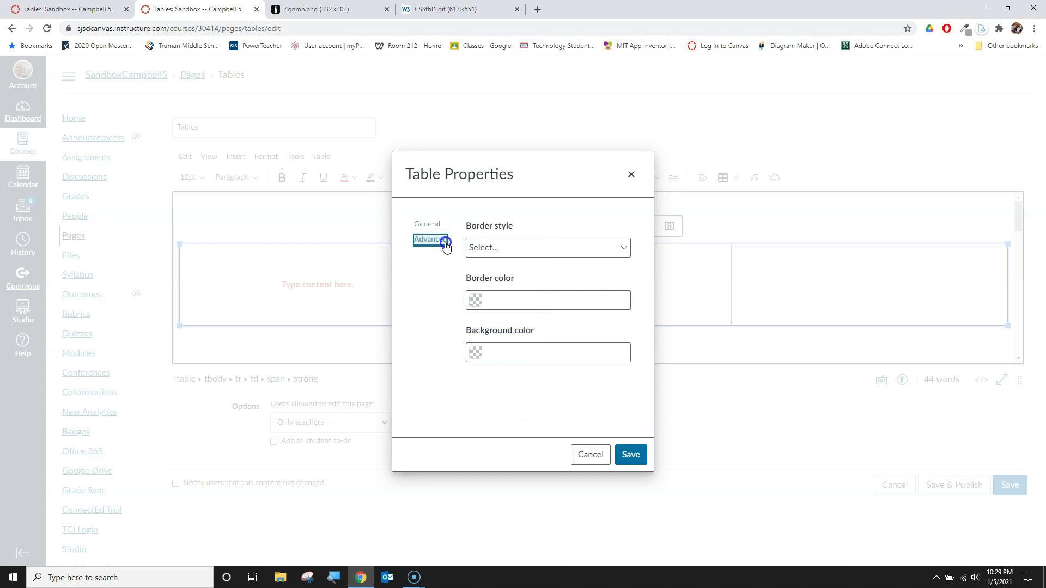
pyautogui.click(479, 301)
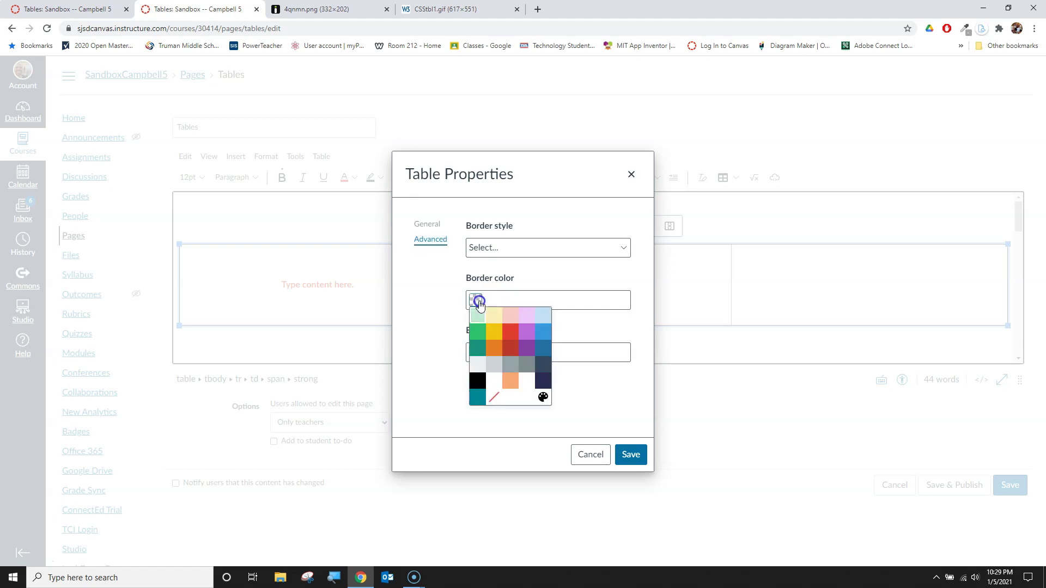
pyautogui.click(512, 381)
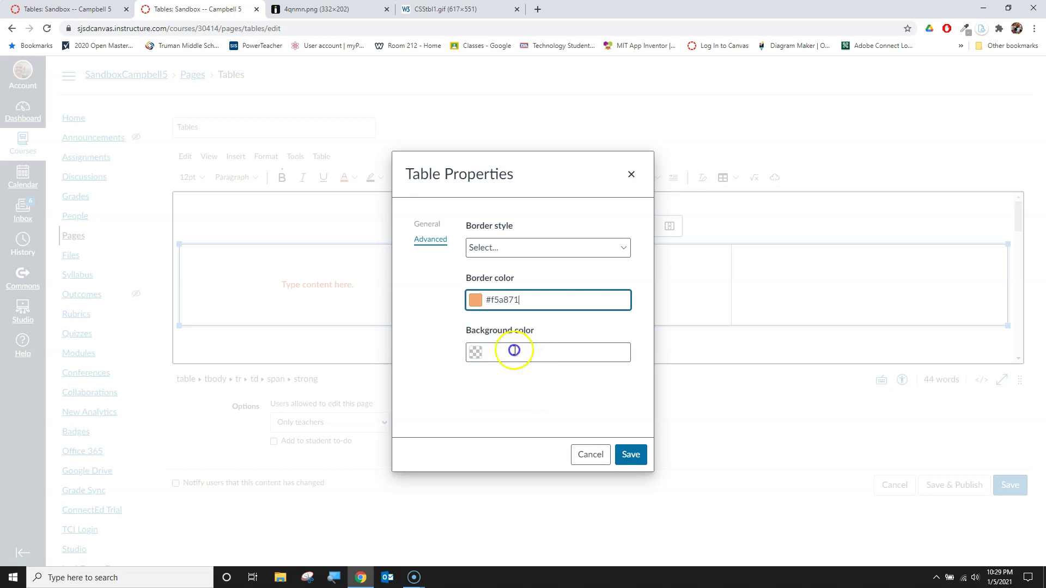
pyautogui.click(479, 355)
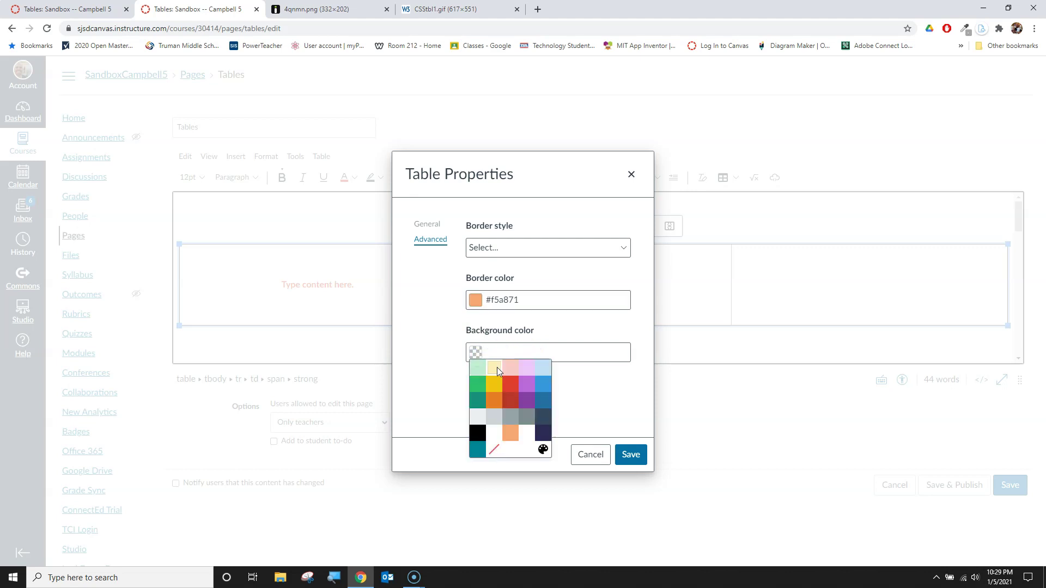
pyautogui.click(479, 415)
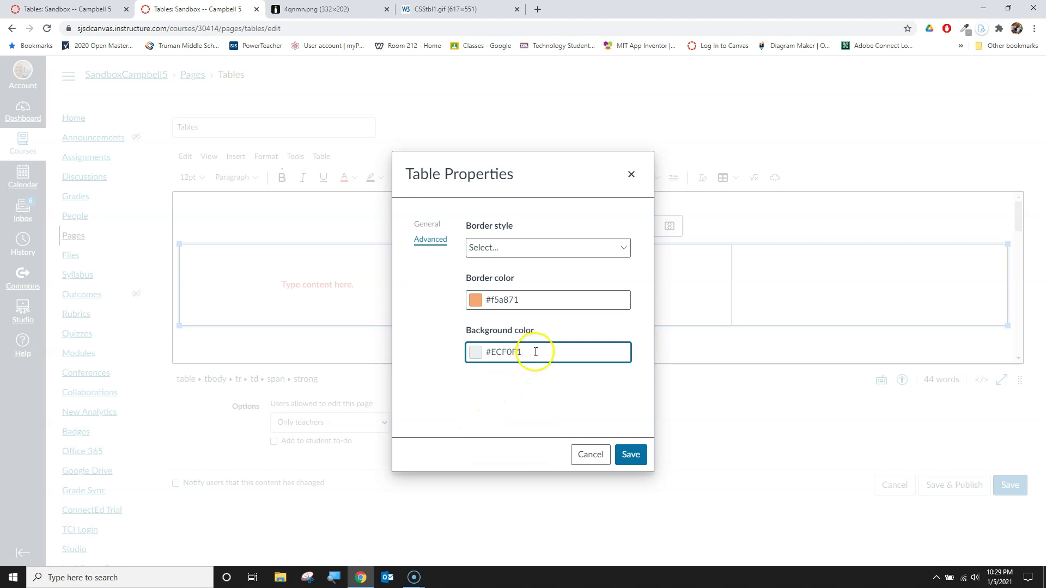
# Set the table's border style to Dashed and save the table properties
pyautogui.click(521, 254)
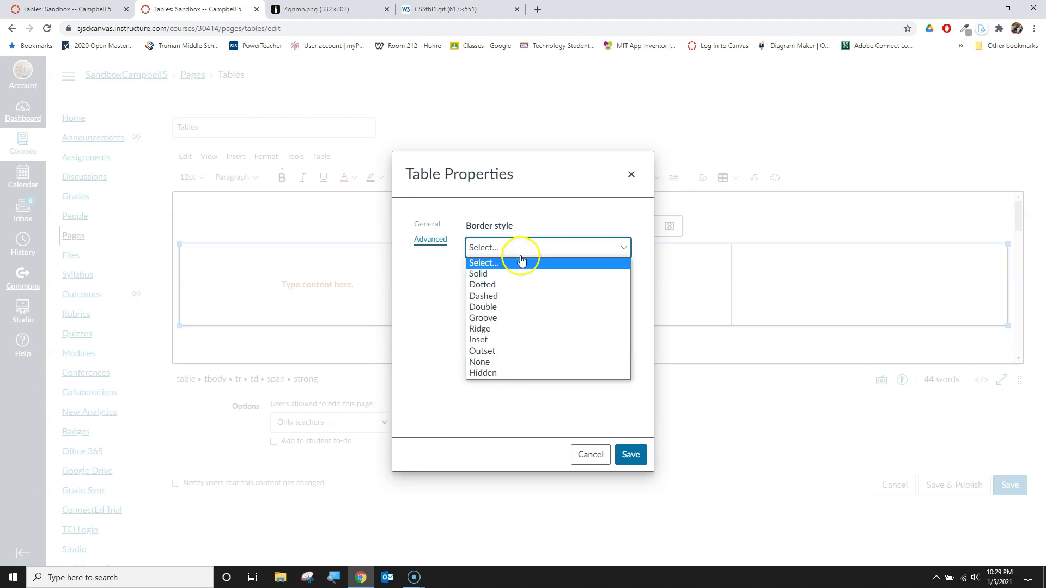
pyautogui.click(510, 296)
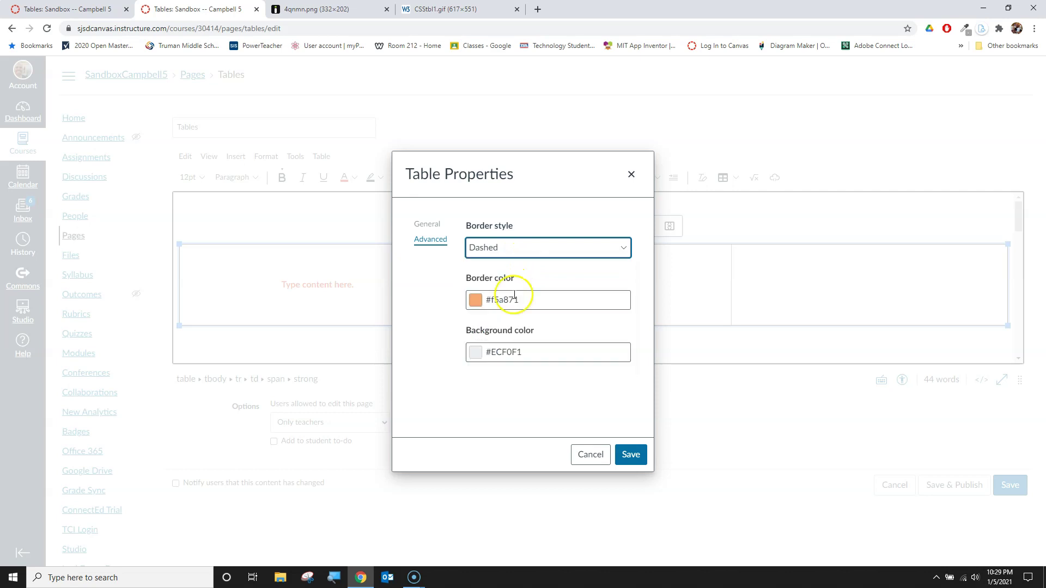
pyautogui.click(631, 455)
pyautogui.click(742, 217)
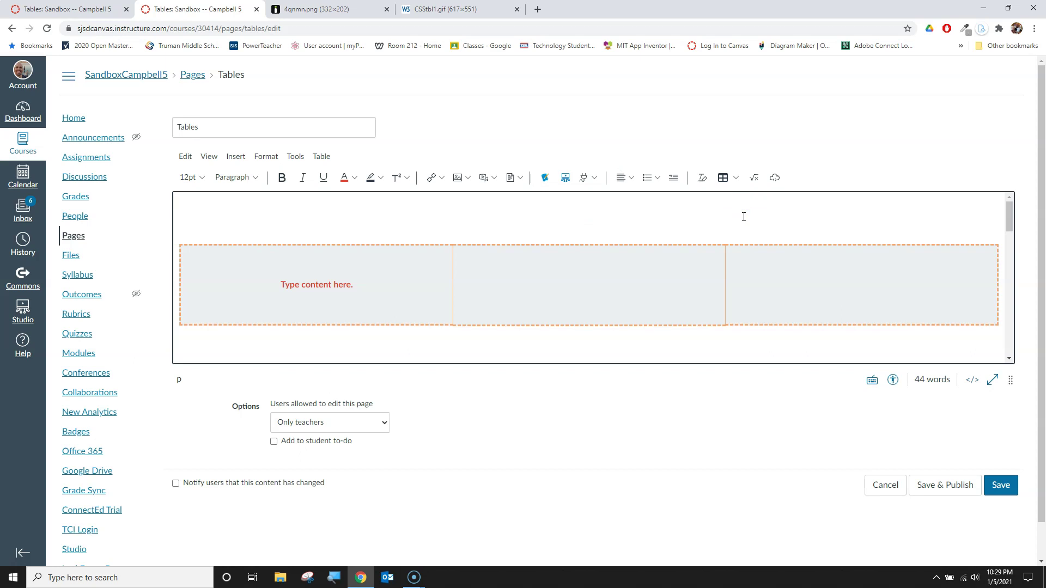
pyautogui.click(746, 220)
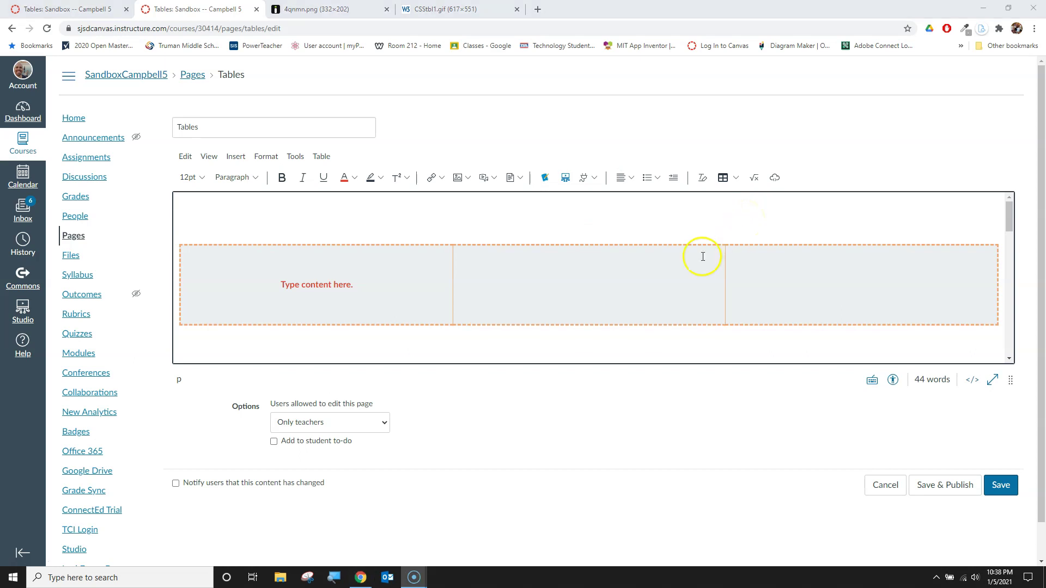
# Insert a new row below the row containing "Type content here."
pyautogui.click(409, 271)
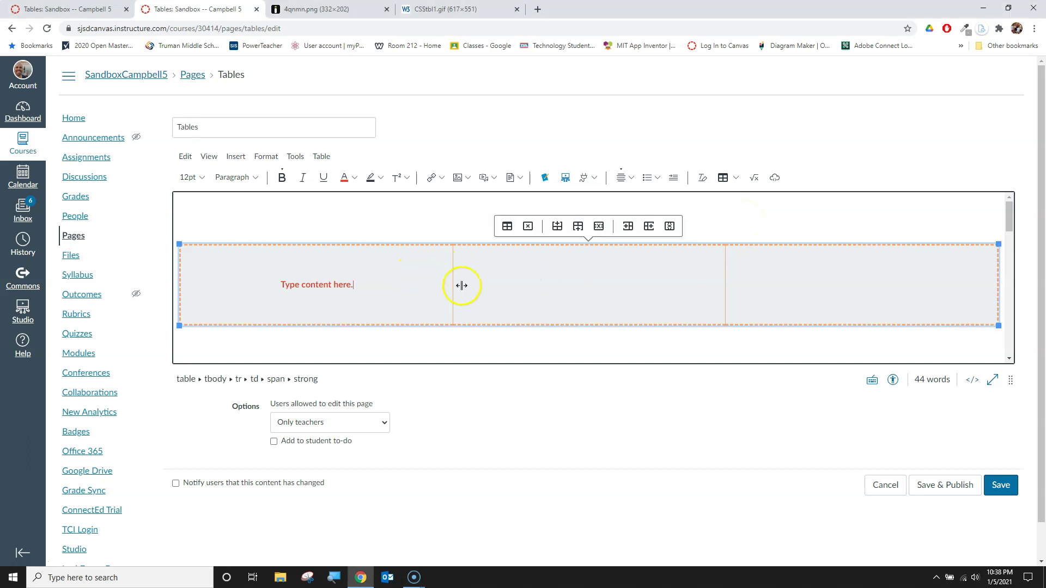
pyautogui.click(579, 229)
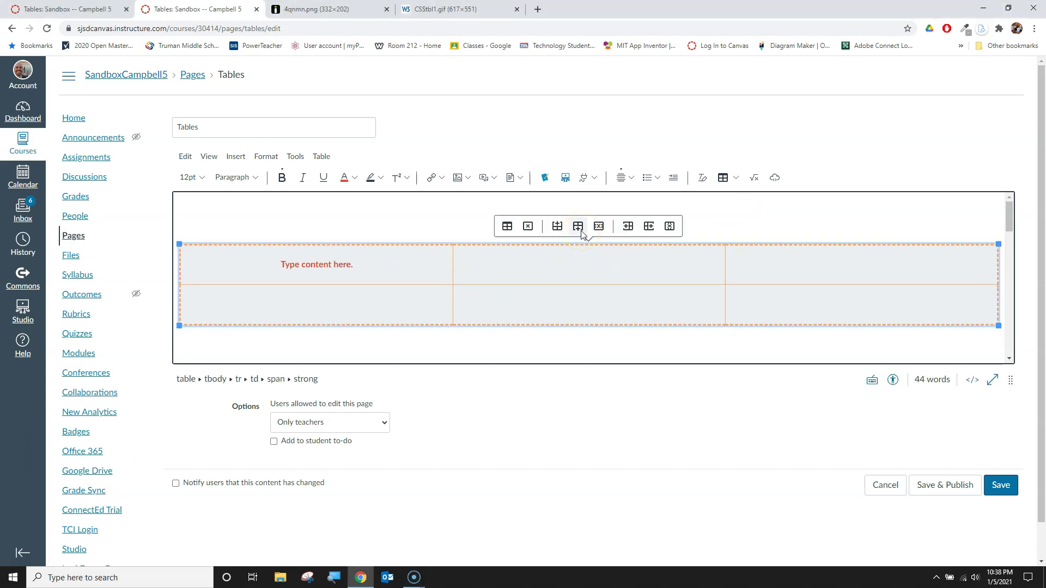
# Merge the second and third cells of the table's second row into one cell and deselect the table
pyautogui.click(577, 300)
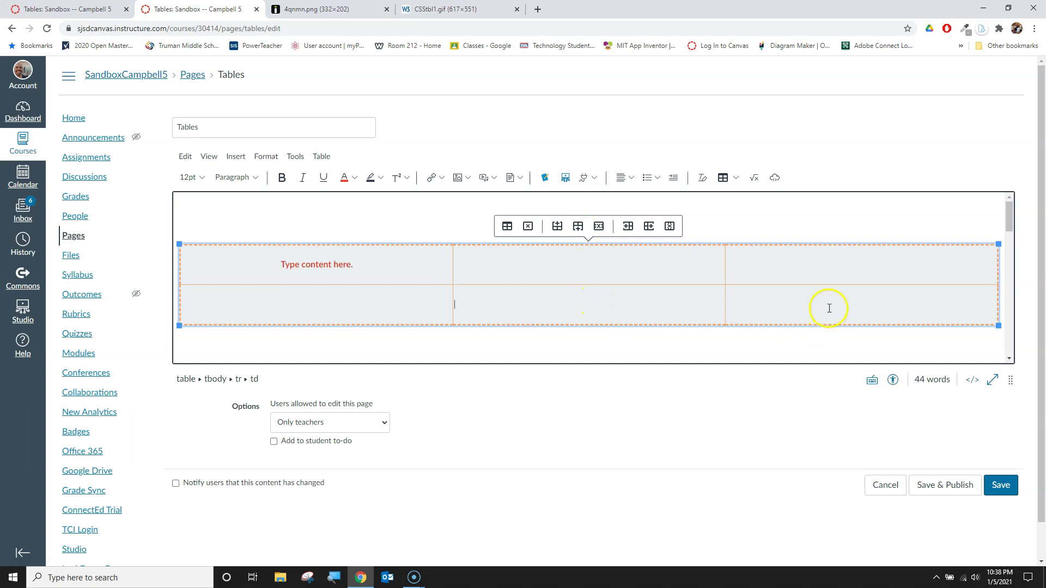
pyautogui.moveTo(812, 307); pyautogui.dragTo(611, 298)
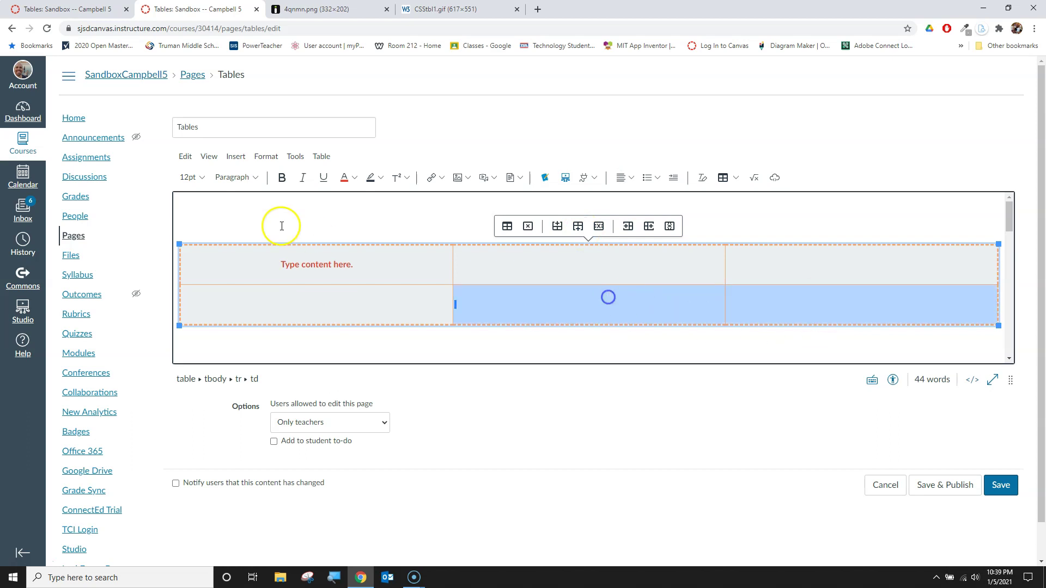
pyautogui.click(327, 157)
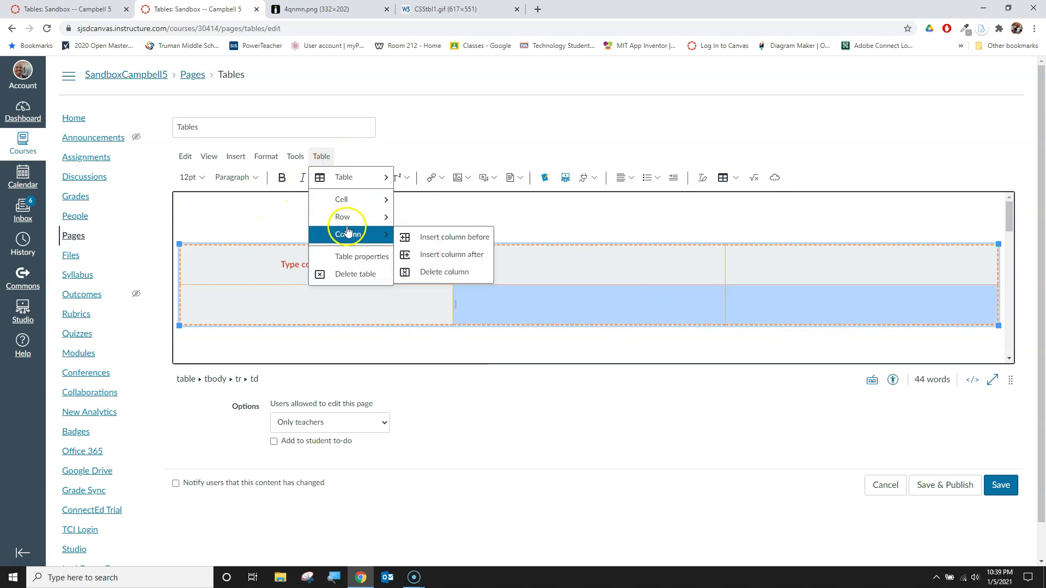
pyautogui.click(353, 206)
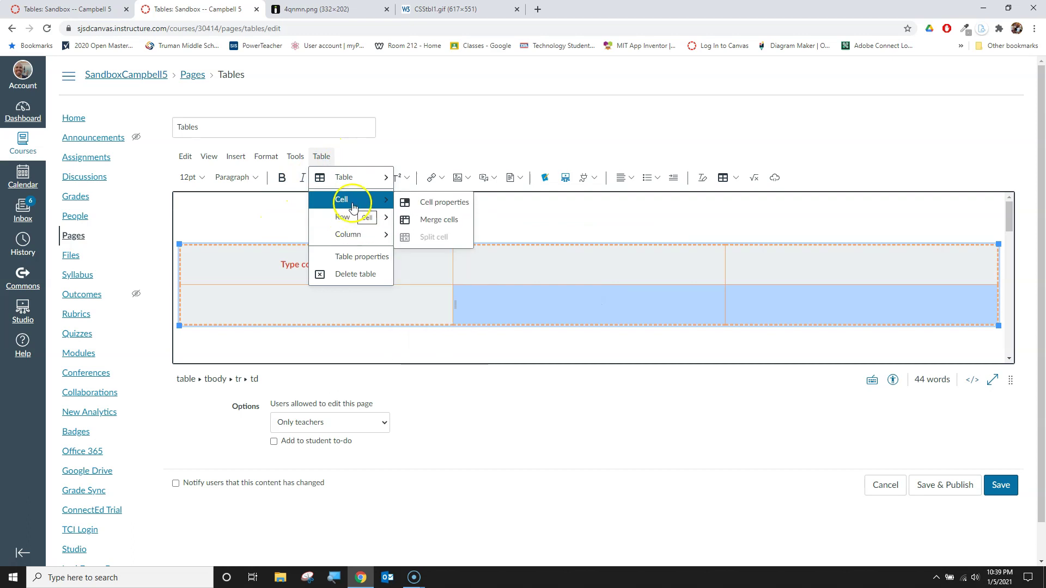
pyautogui.click(429, 222)
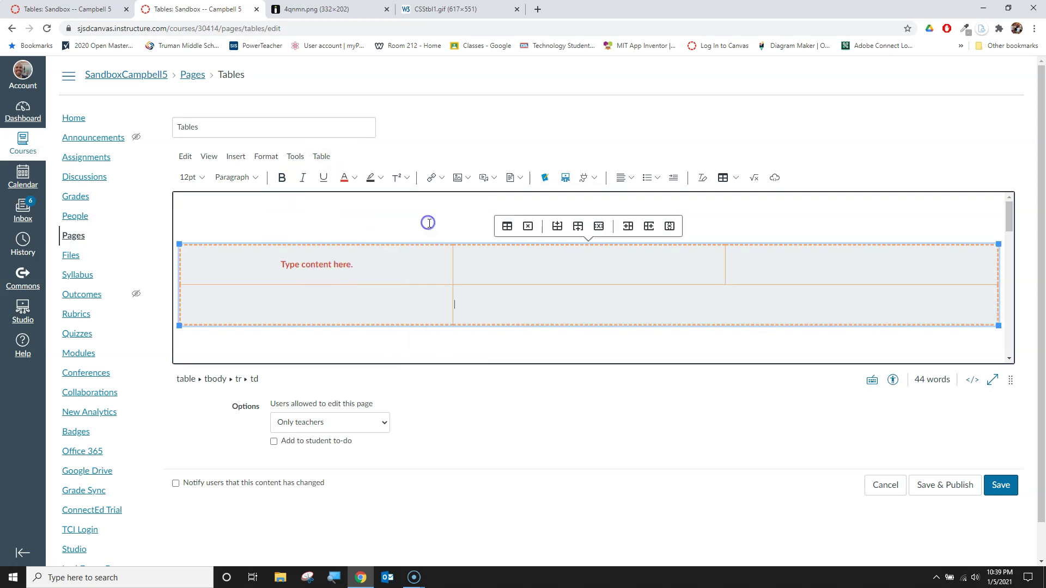
pyautogui.click(637, 345)
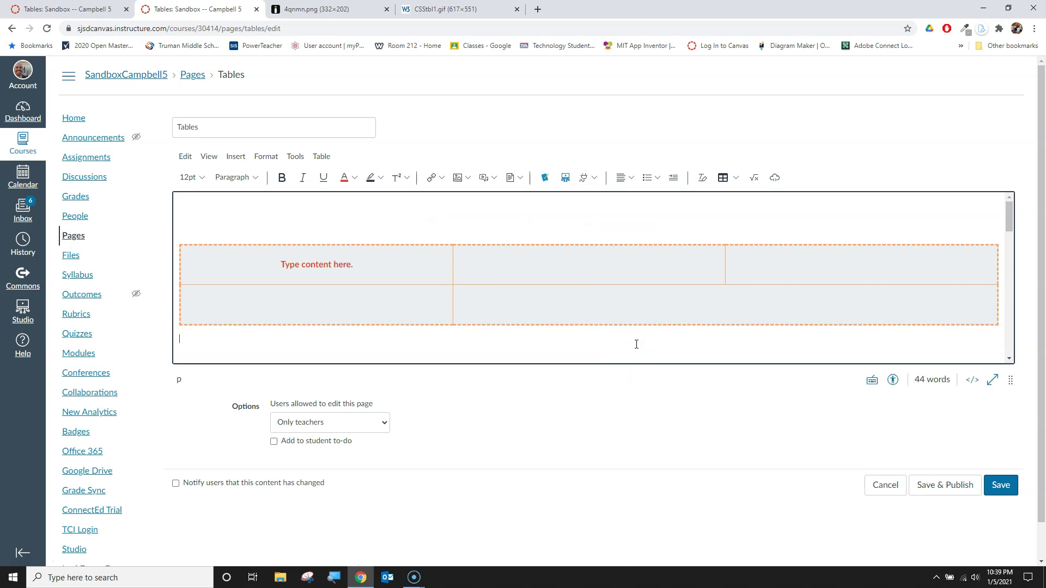
pyautogui.click(643, 343)
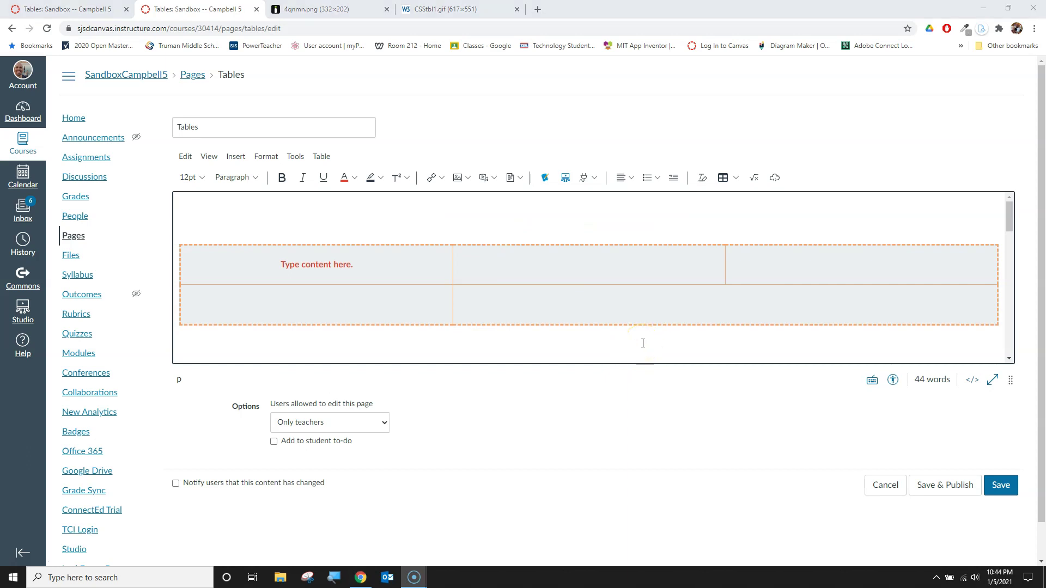